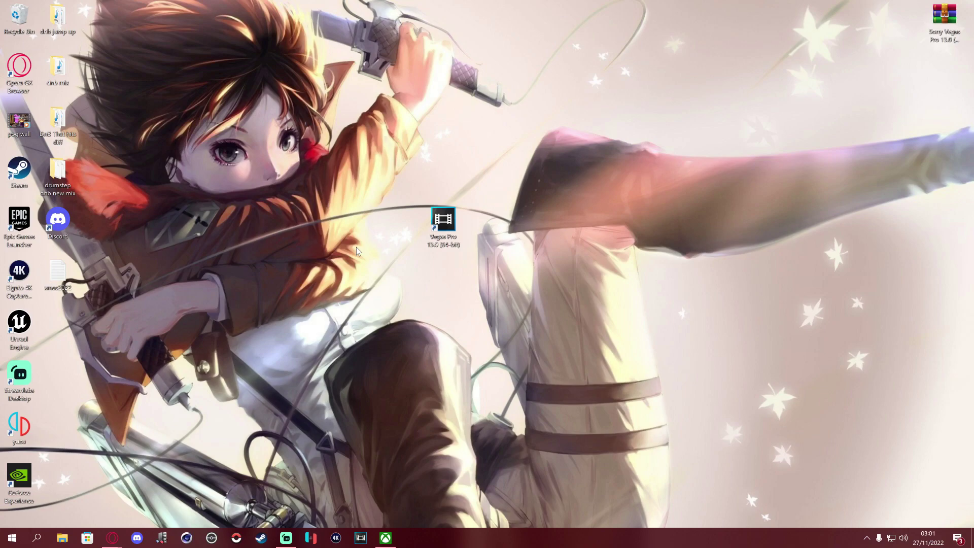
Launch Vegas Pro 13.0 (64-bit) from its desktop shortcut
double_click(443, 222)
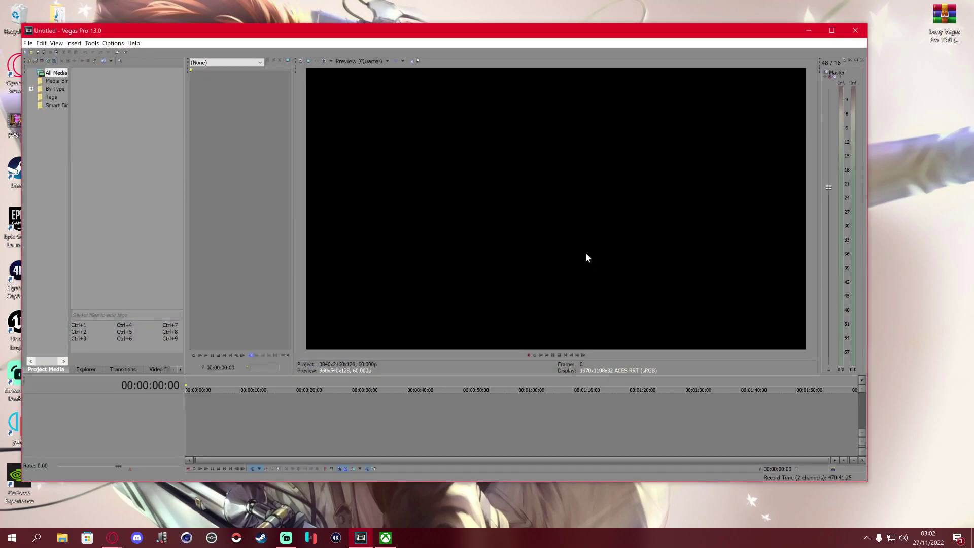
Add the game capture clip from File Explorer to the timeline, preview it, and heighten the video track
click(63, 538)
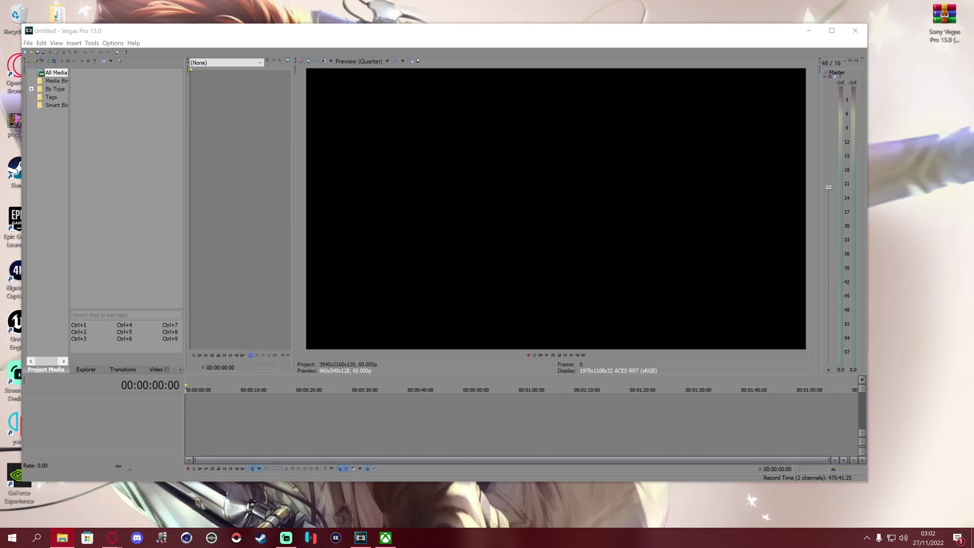
drag(217, 279, 143, 246)
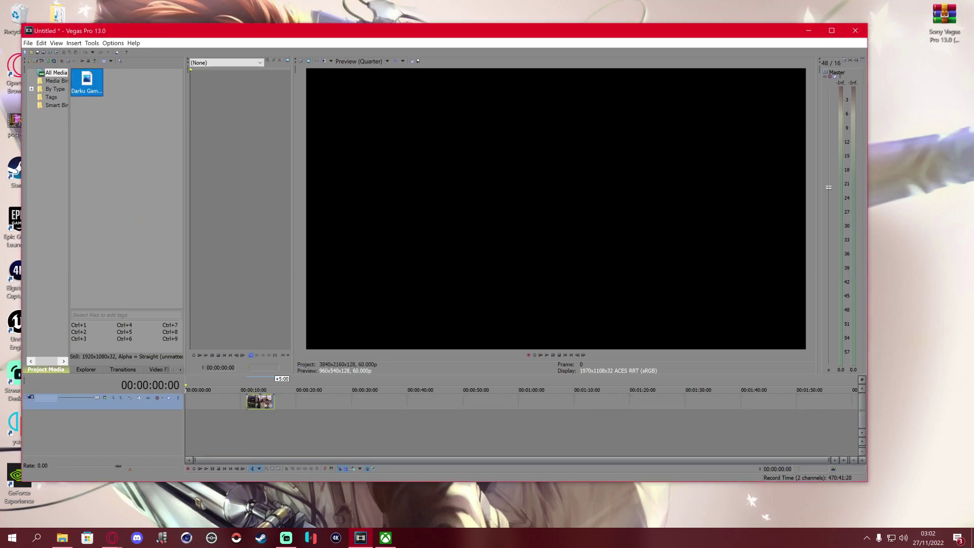
click(263, 408)
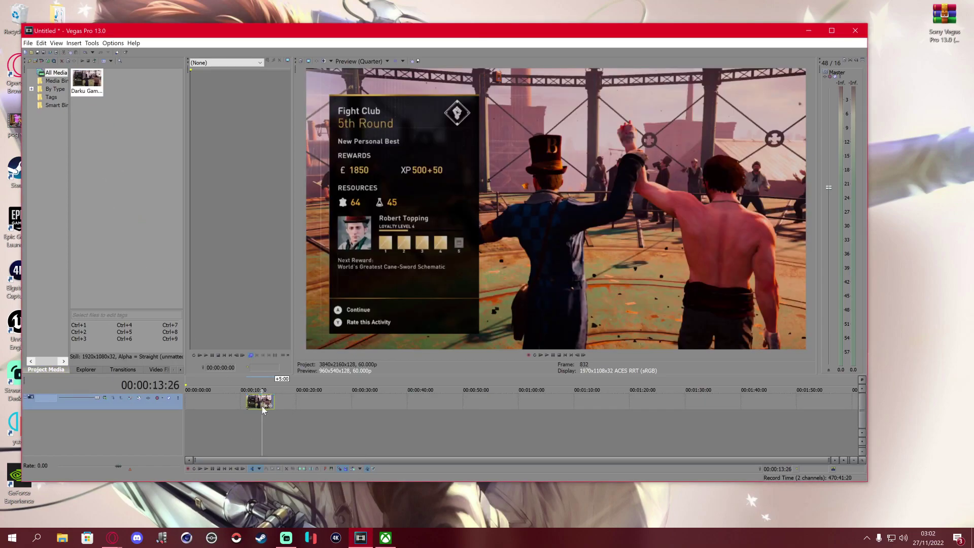
scroll(264, 407, up, 3)
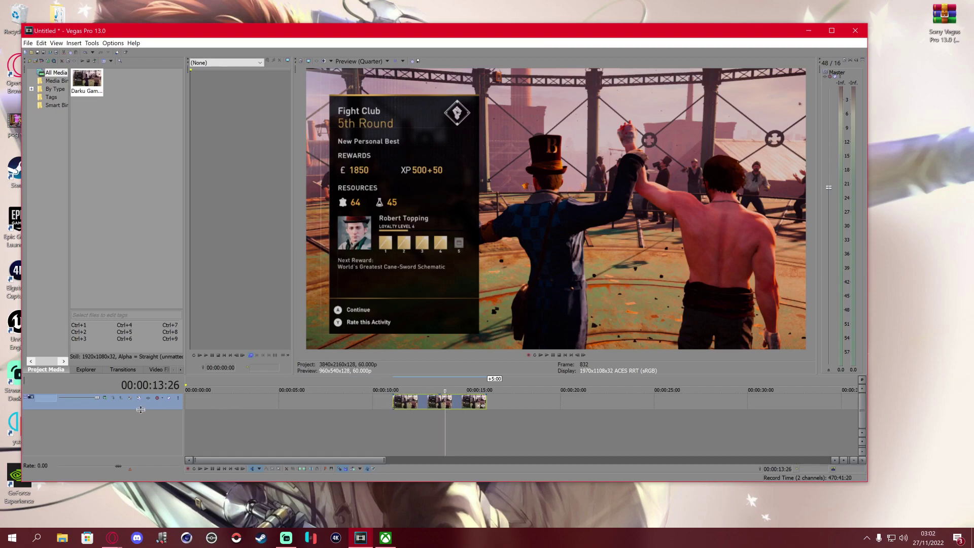
mouse_move(141, 408)
mouse_down()
mouse_move(139, 445)
mouse_move(140, 426)
mouse_up()
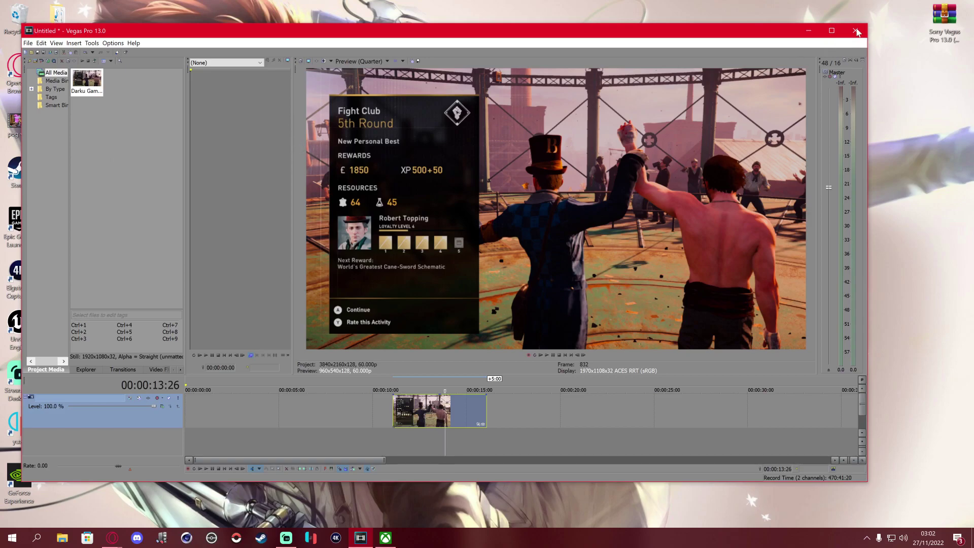
Quit Vegas Pro, answering its save prompt
click(855, 31)
click(447, 220)
drag(655, 134, 544, 318)
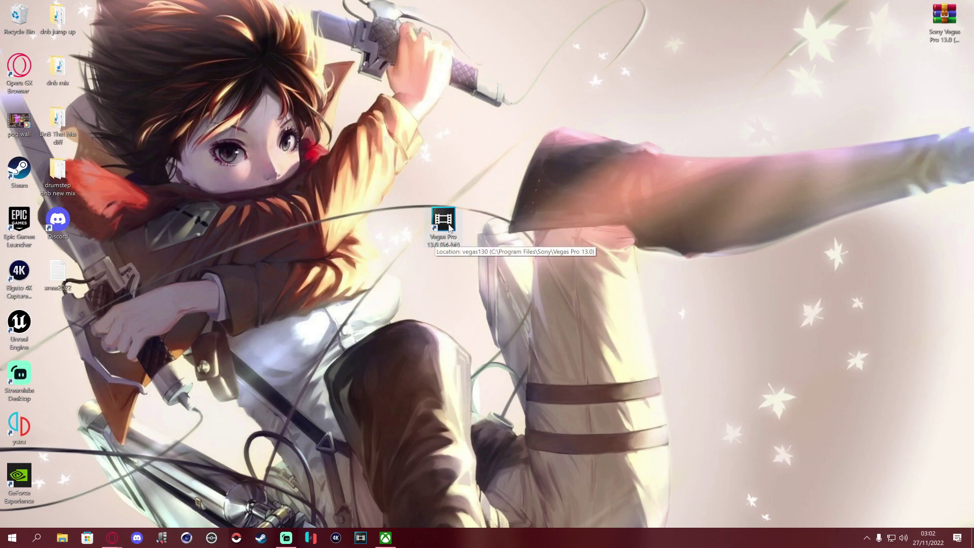
Reach the high DPI settings in the Vegas Pro shortcut's Compatibility properties
right_click(431, 231)
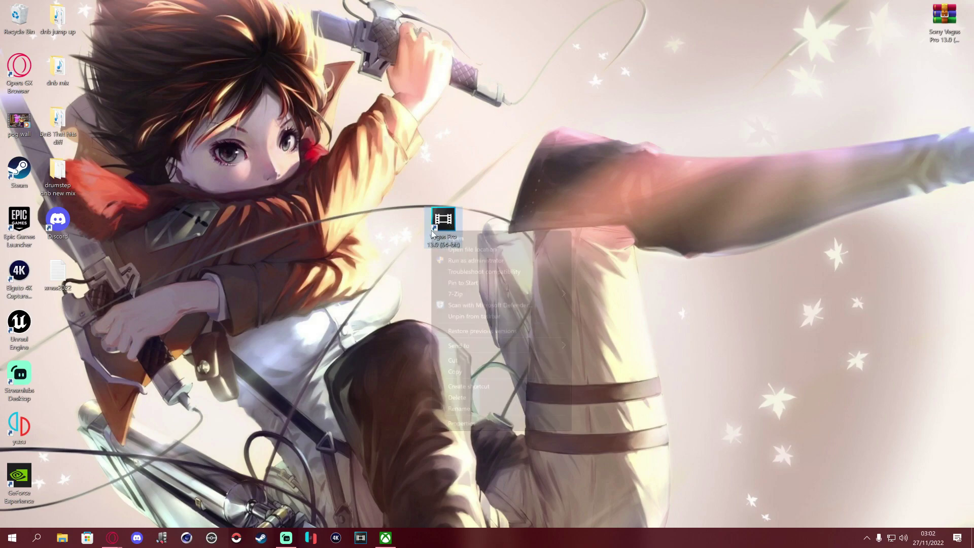
click(484, 421)
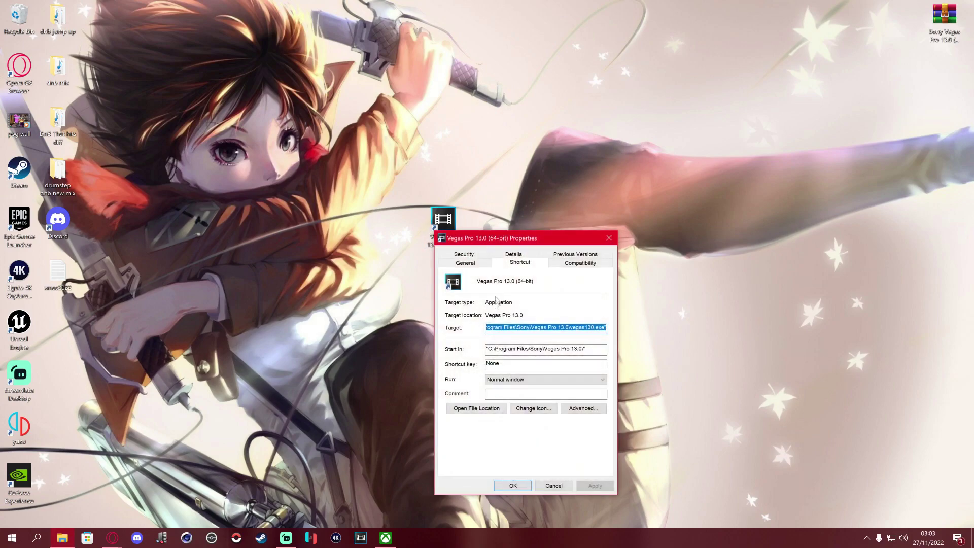
drag(518, 238, 223, 185)
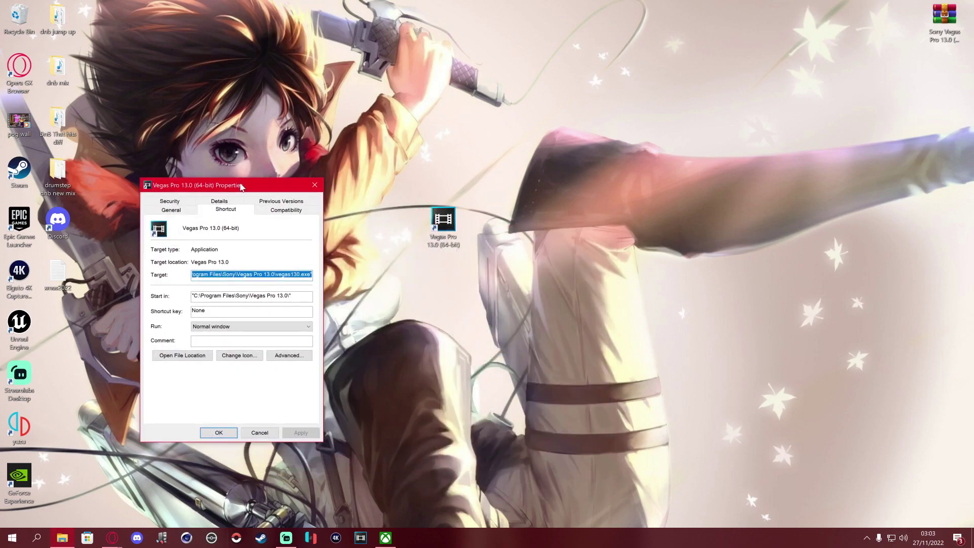
click(289, 213)
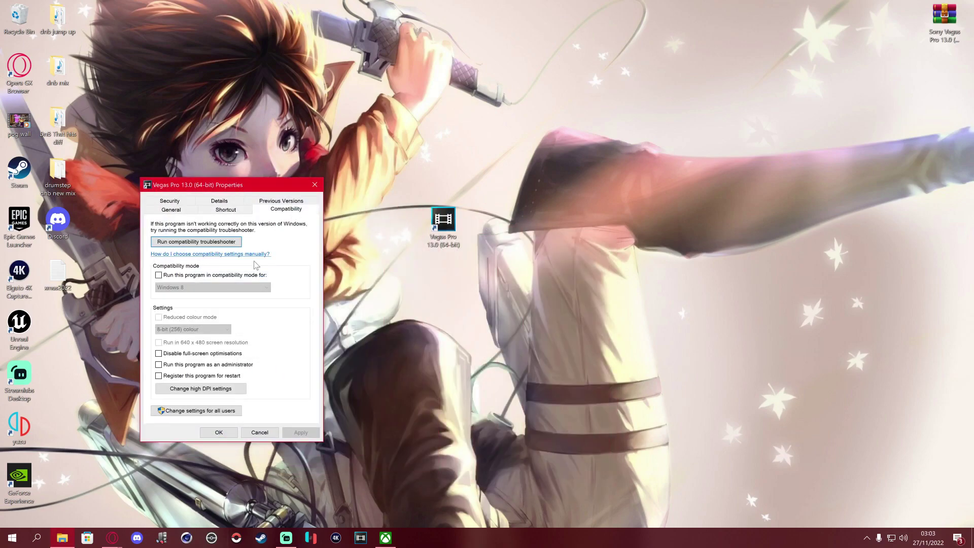
click(201, 393)
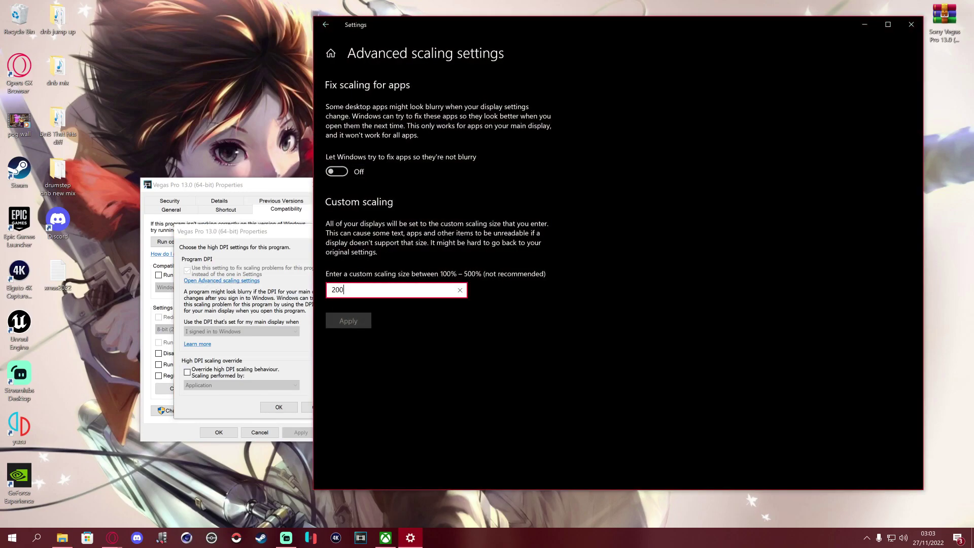
Enter 200 as the custom scaling size and close Advanced scaling settings
key(BackSpace)
click(527, 355)
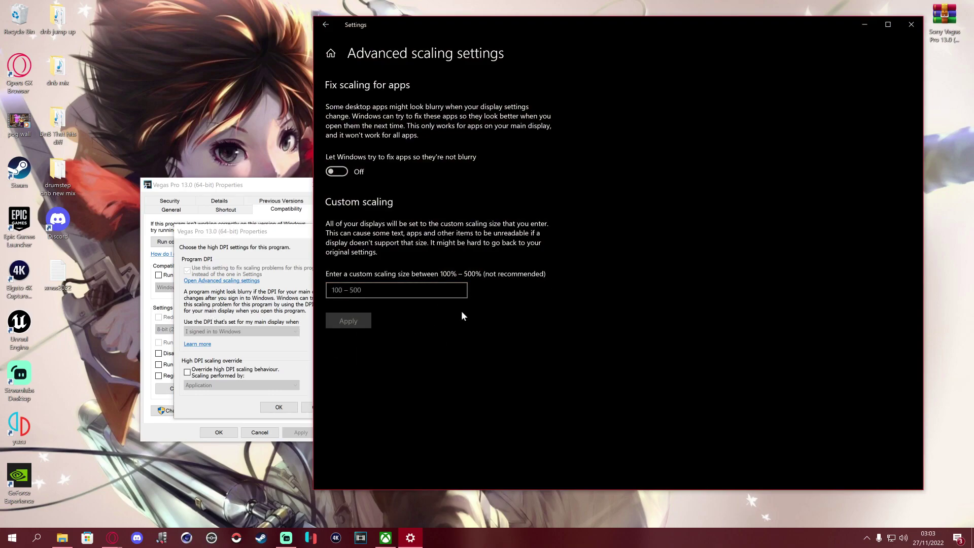
click(377, 292)
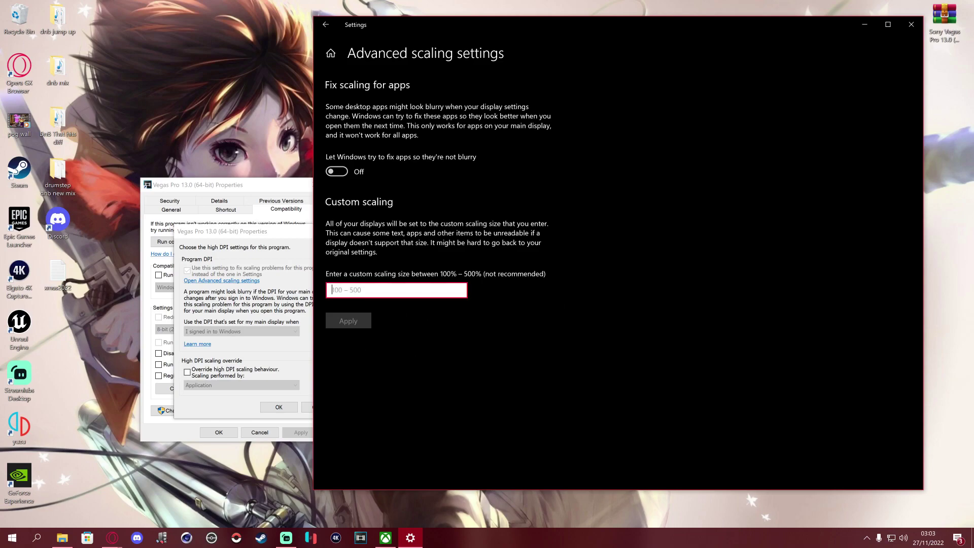
text(200)
click(480, 340)
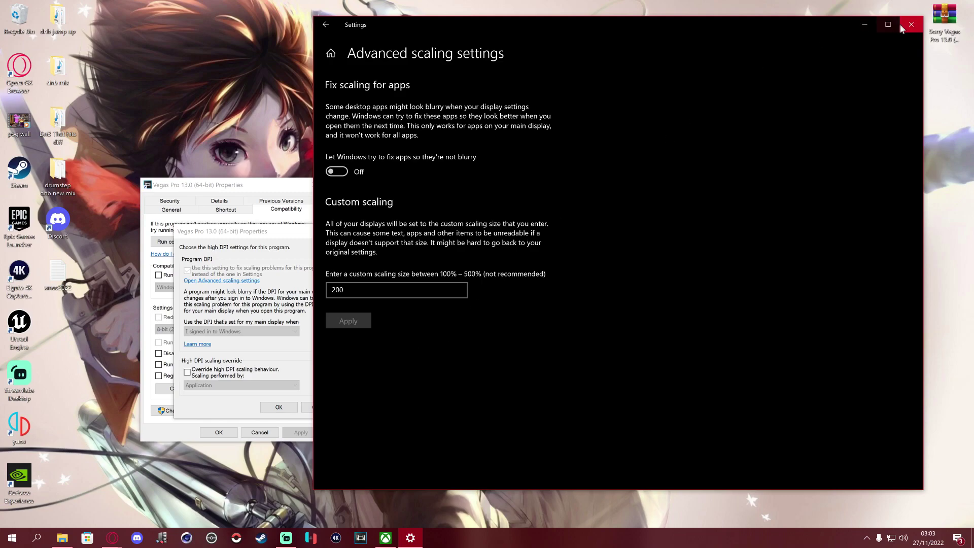
click(344, 289)
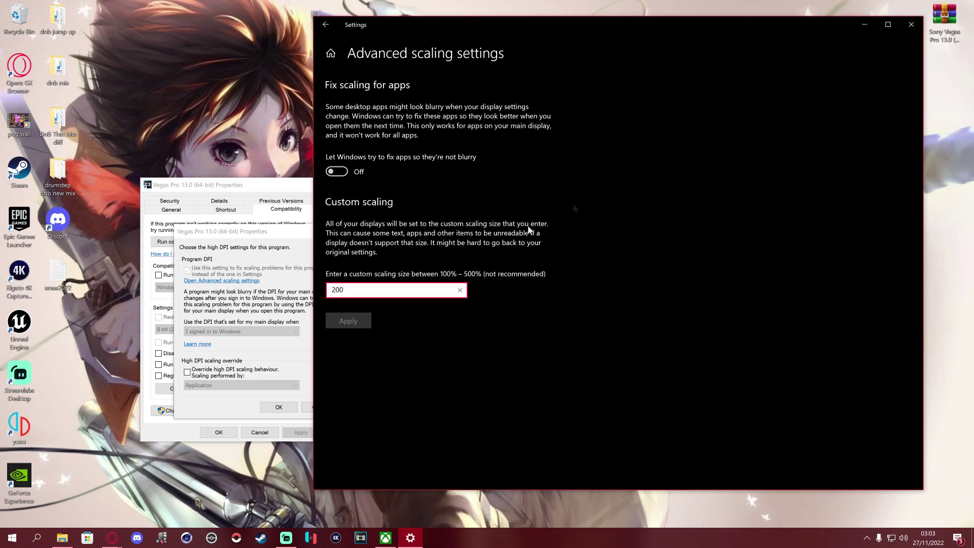
click(911, 25)
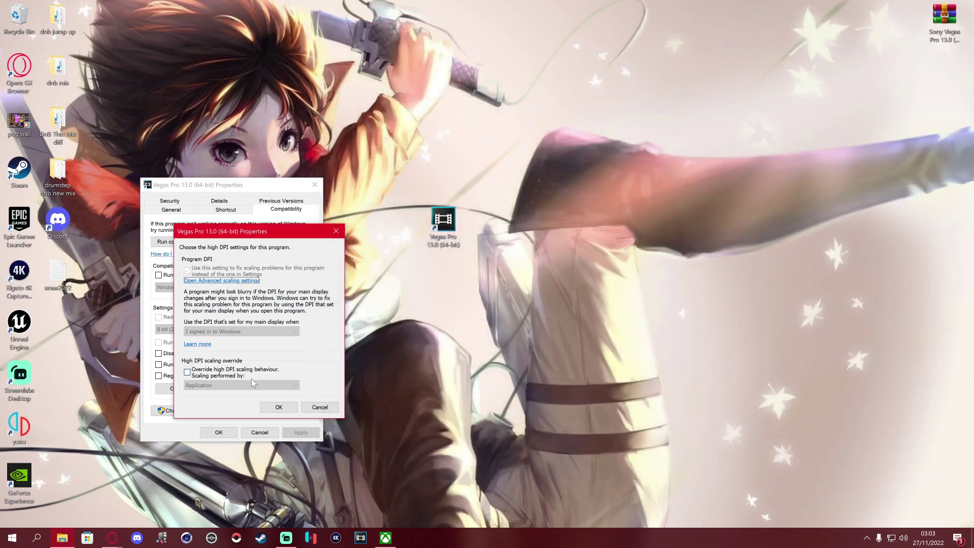
Override high DPI scaling with System (Enhanced), then apply and save the shortcut properties
click(188, 373)
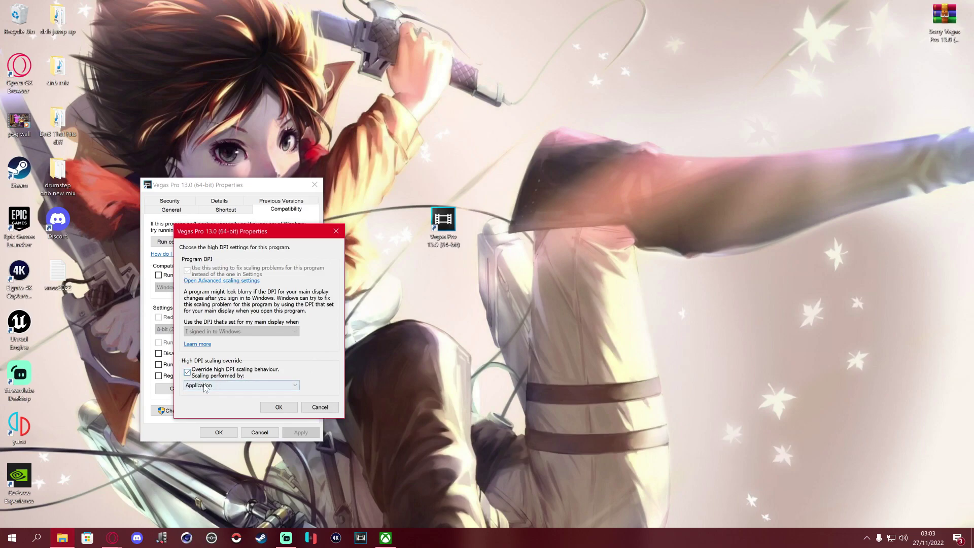
click(205, 385)
click(206, 407)
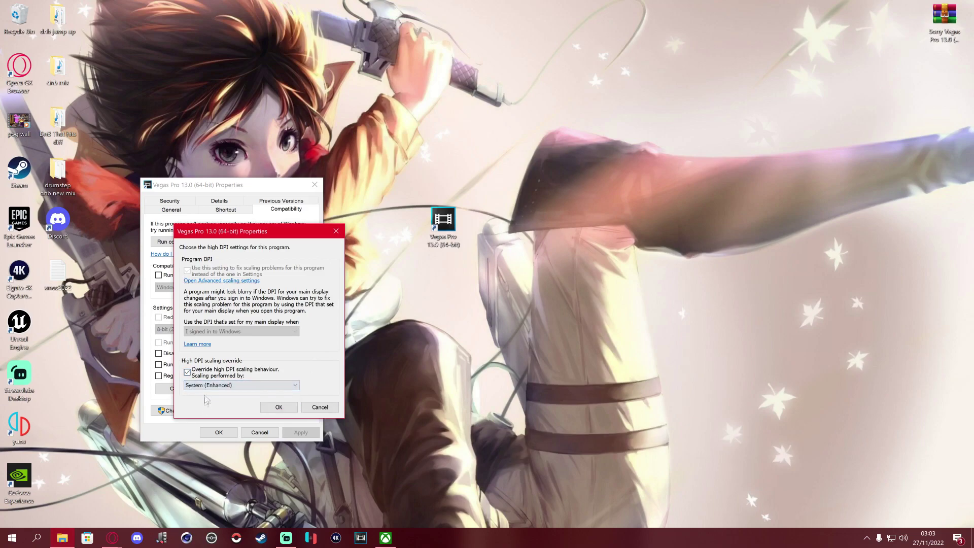
click(294, 407)
click(299, 433)
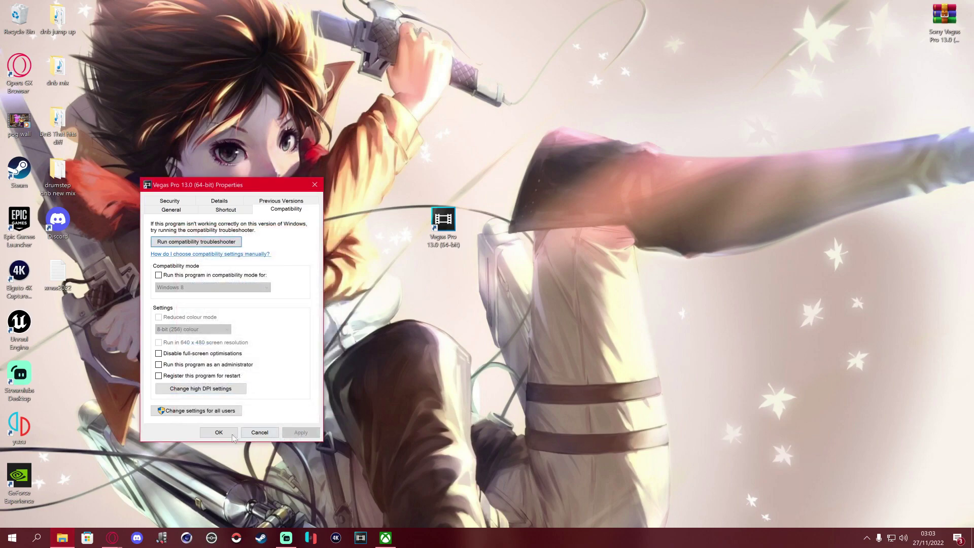
click(221, 433)
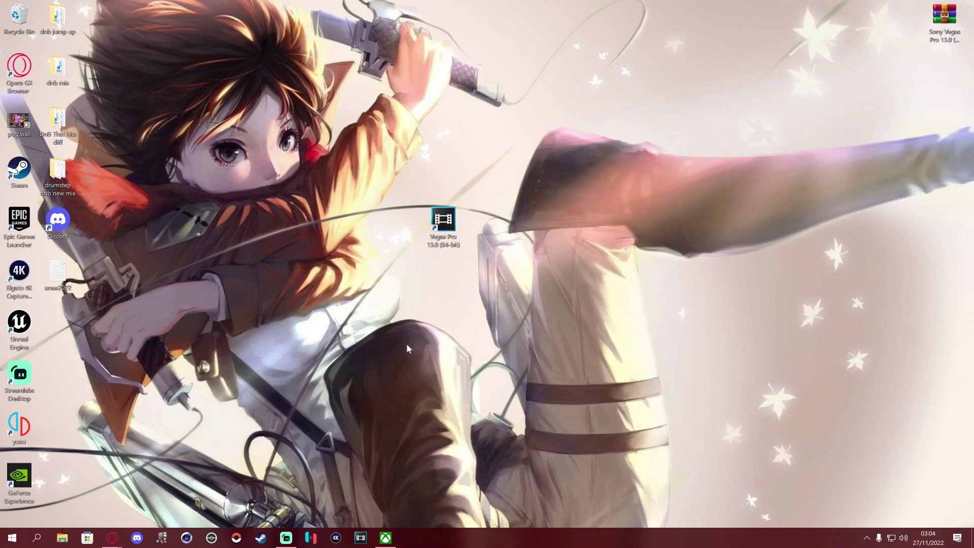
Relaunch Vegas Pro, maximize its window, and widen the left panel beside the preview
double_click(445, 225)
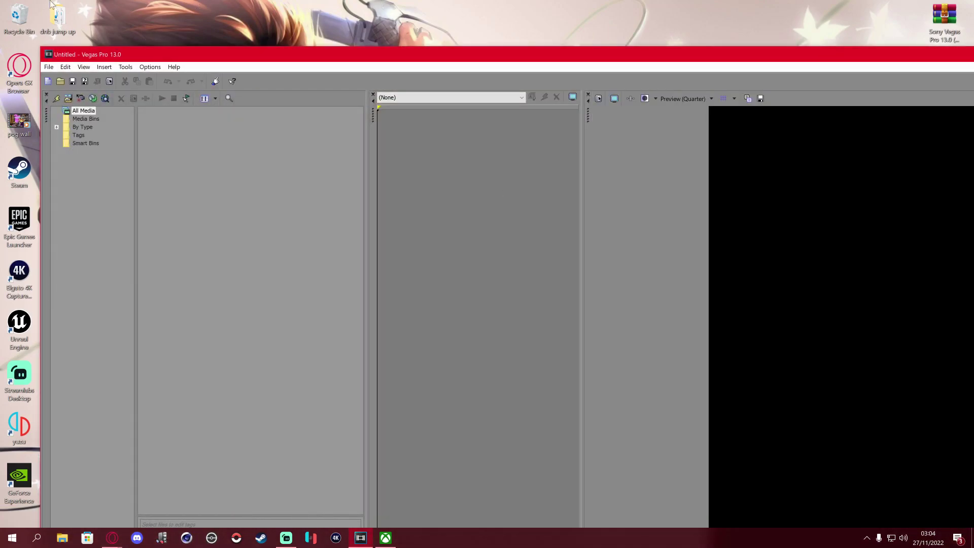
mouse_move(238, 111)
mouse_down()
mouse_move(543, 330)
mouse_move(630, 346)
mouse_move(250, 99)
mouse_move(615, 116)
mouse_move(143, 113)
mouse_move(376, 139)
mouse_up()
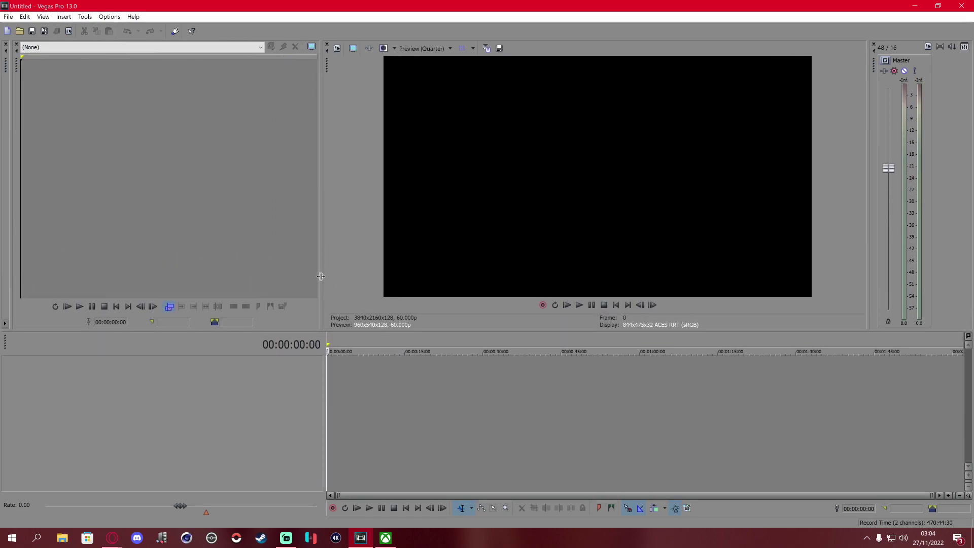
drag(320, 276, 339, 277)
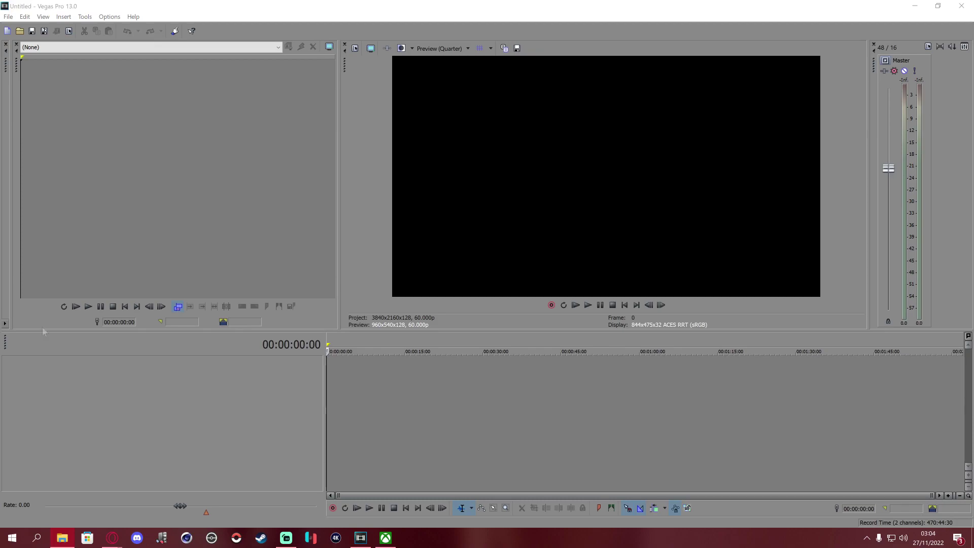
Load the game screenshot PNG into the Trimmer and preview it on a new video track
drag(44, 331, 220, 247)
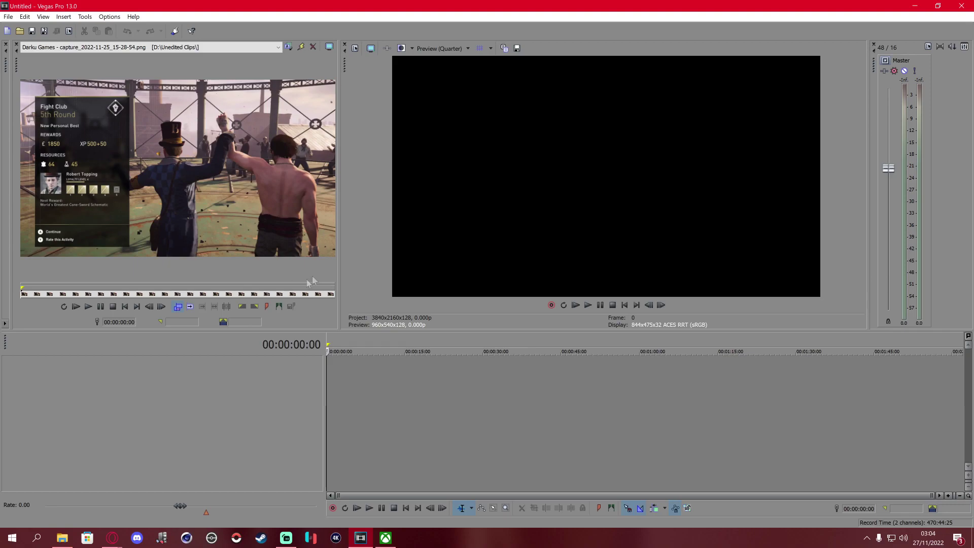
drag(9, 187, 266, 188)
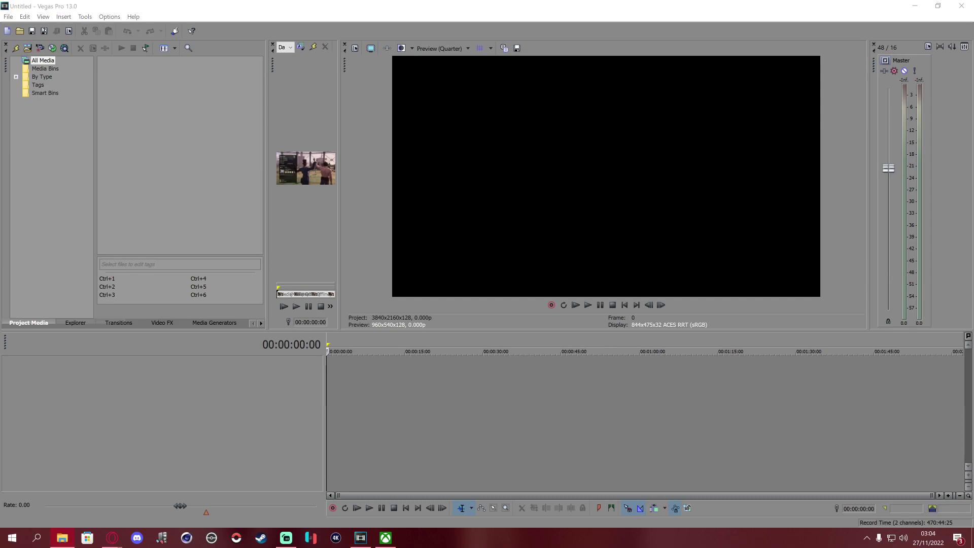
drag(152, 178, 157, 183)
drag(131, 97, 396, 380)
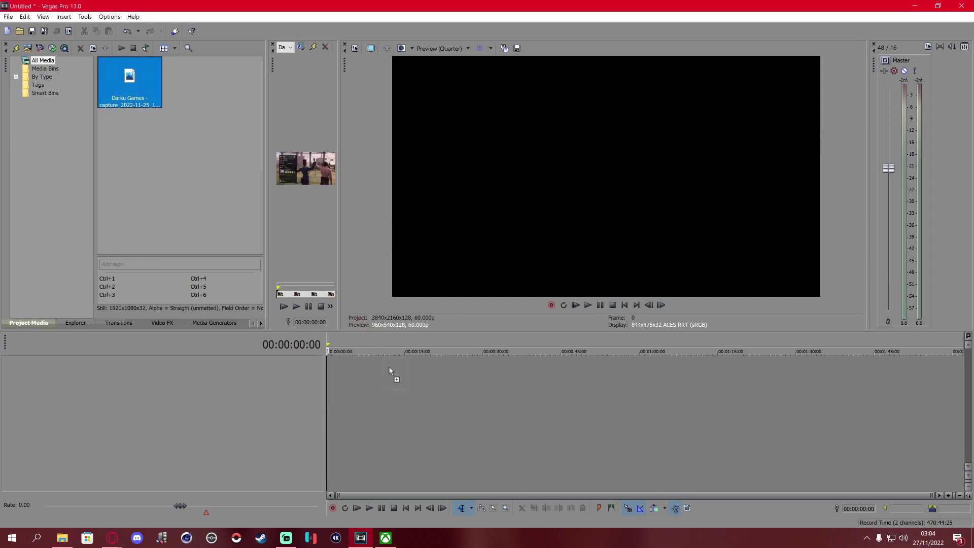
click(405, 377)
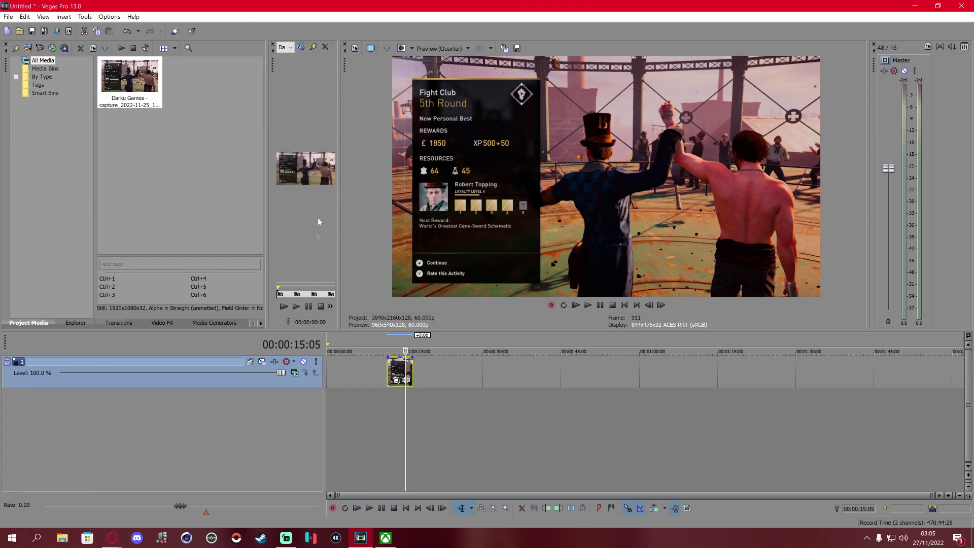
Restore down and close Vegas Pro, discarding the unsaved project changes
click(938, 5)
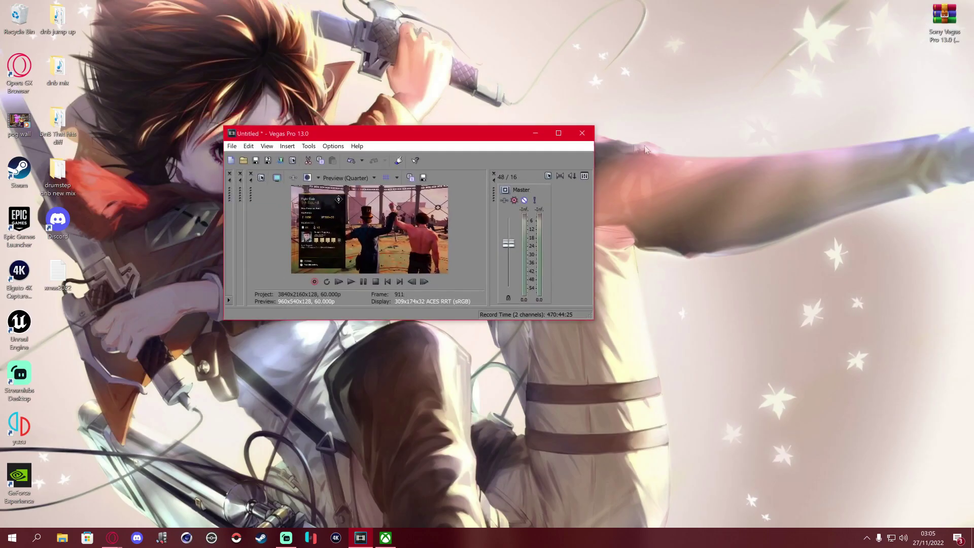
click(581, 134)
click(419, 233)
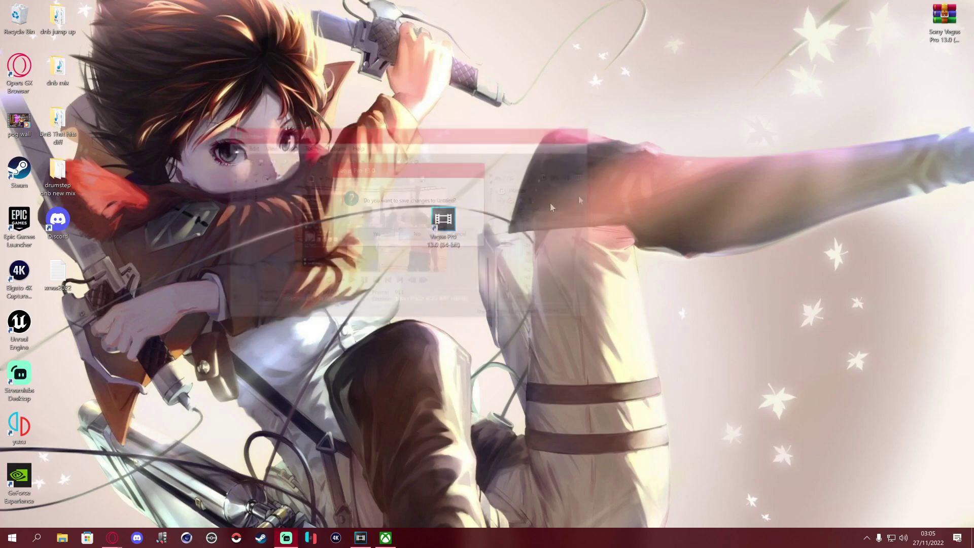